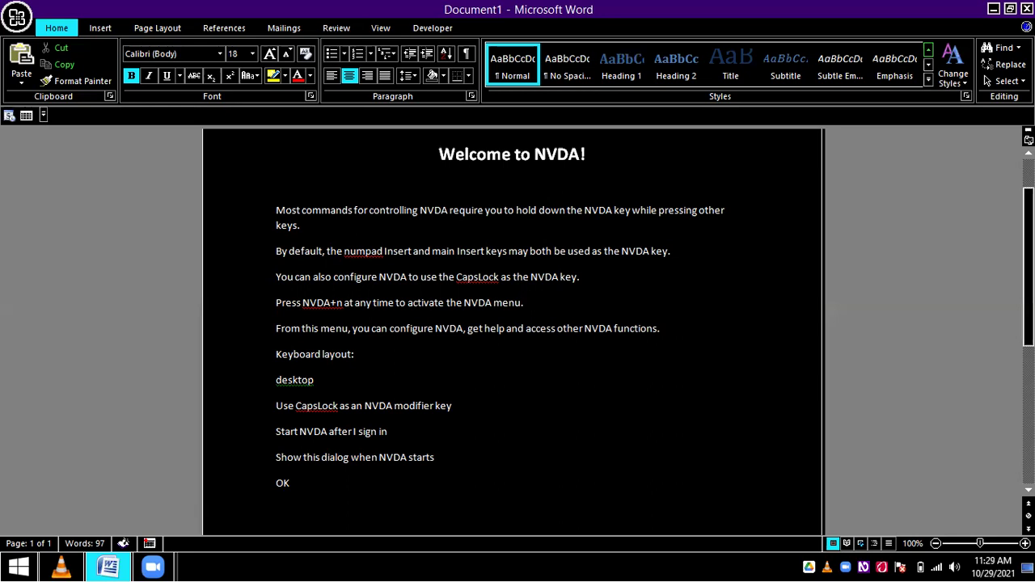
key("Insert+n")
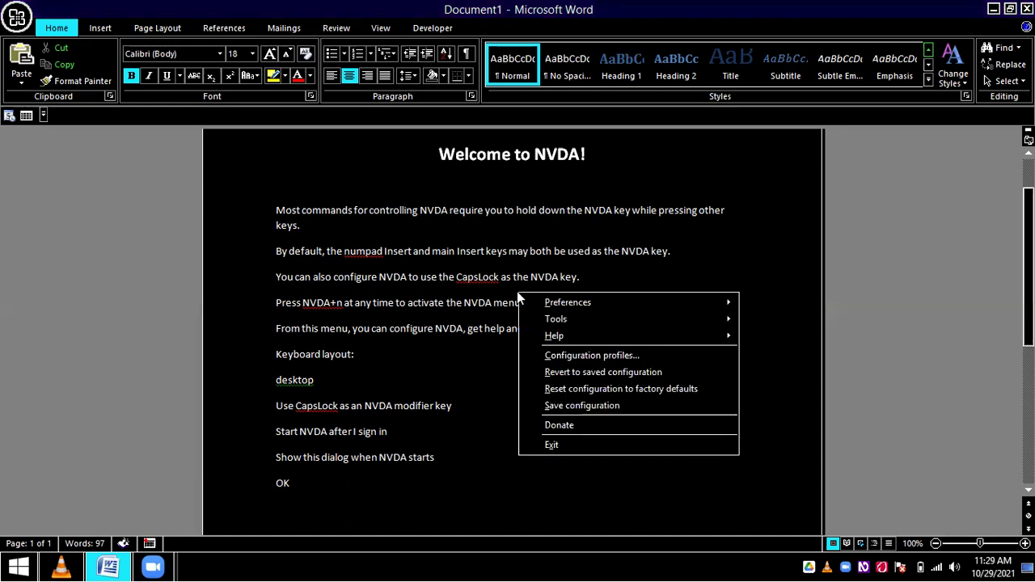
key("Down")
key("Down")
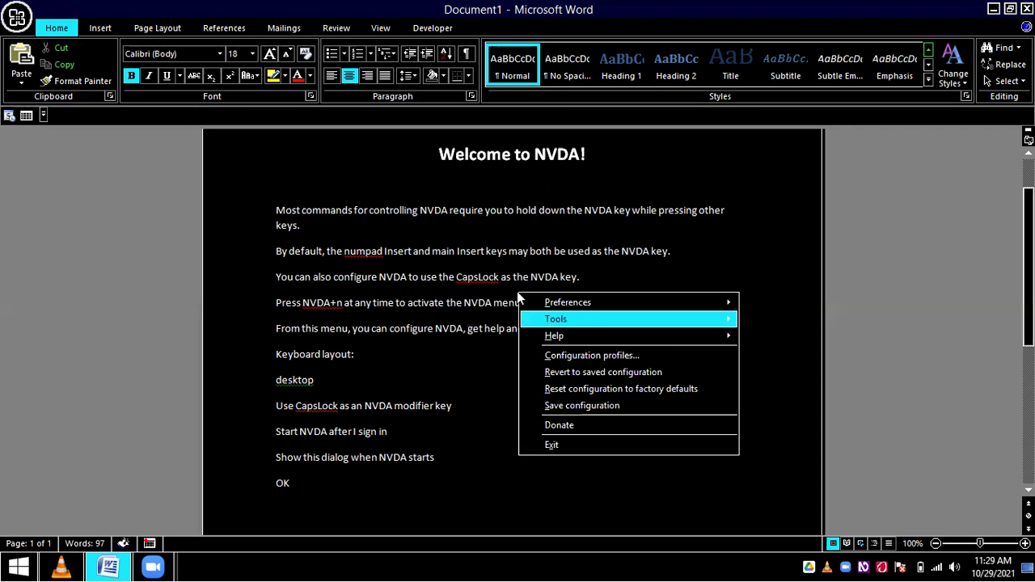
key("Right")
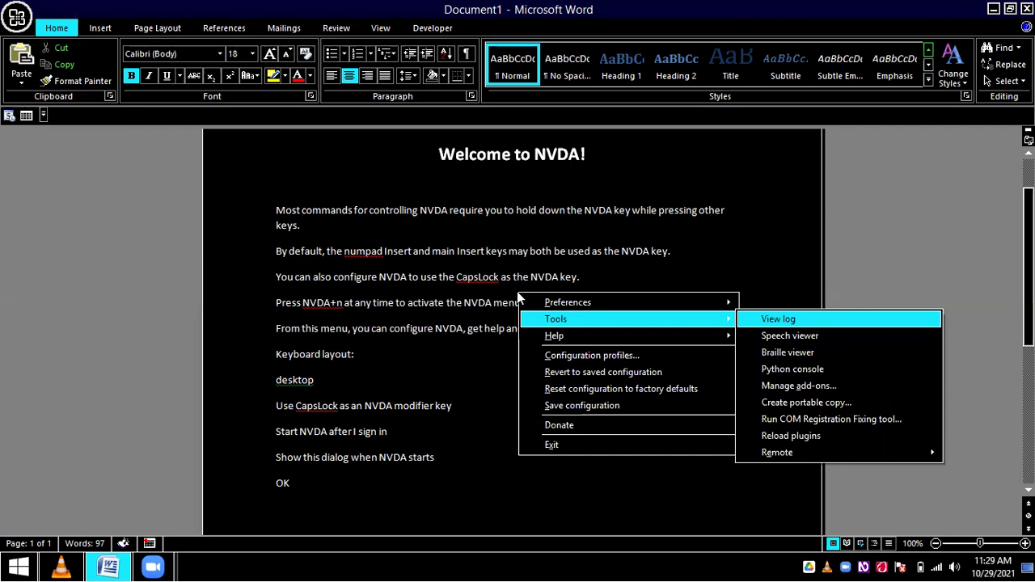
key("Down")
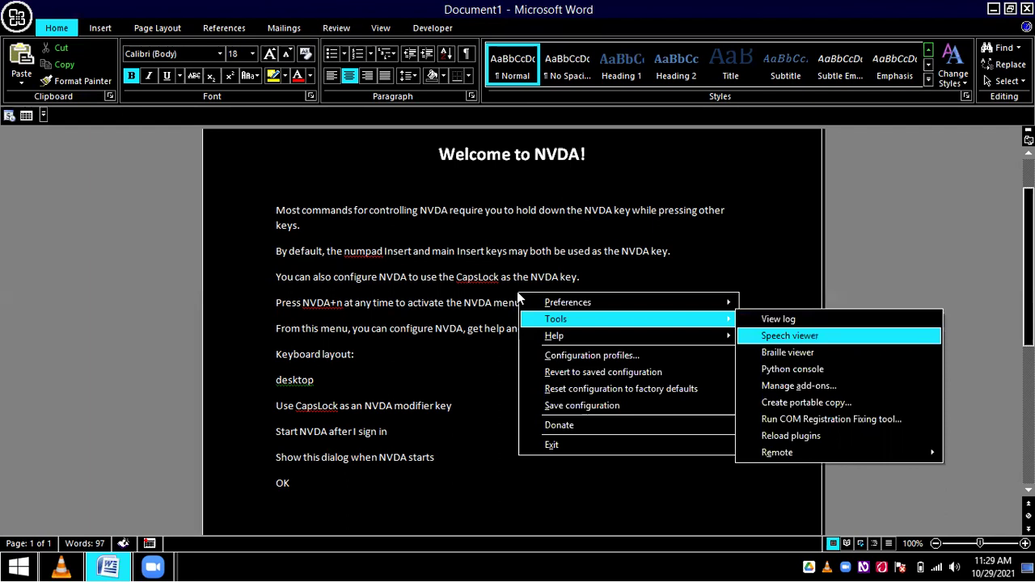
key("Down")
key("Down")
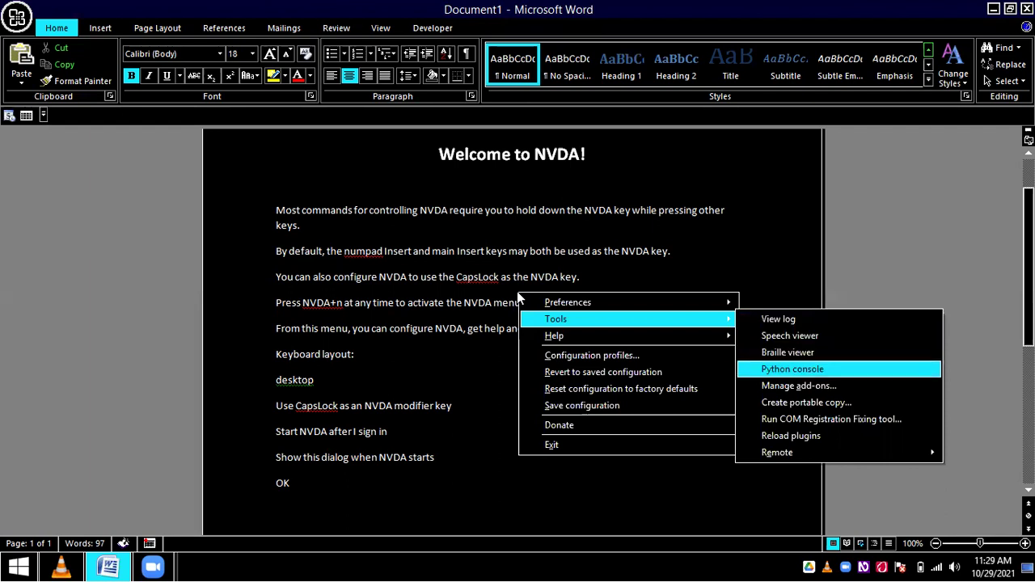
key("Down")
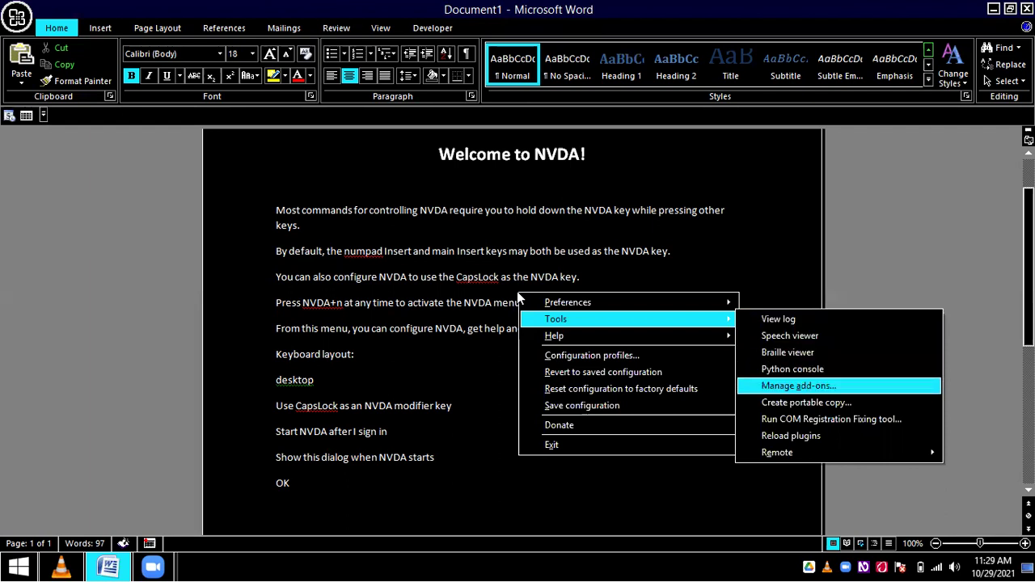
key("Down")
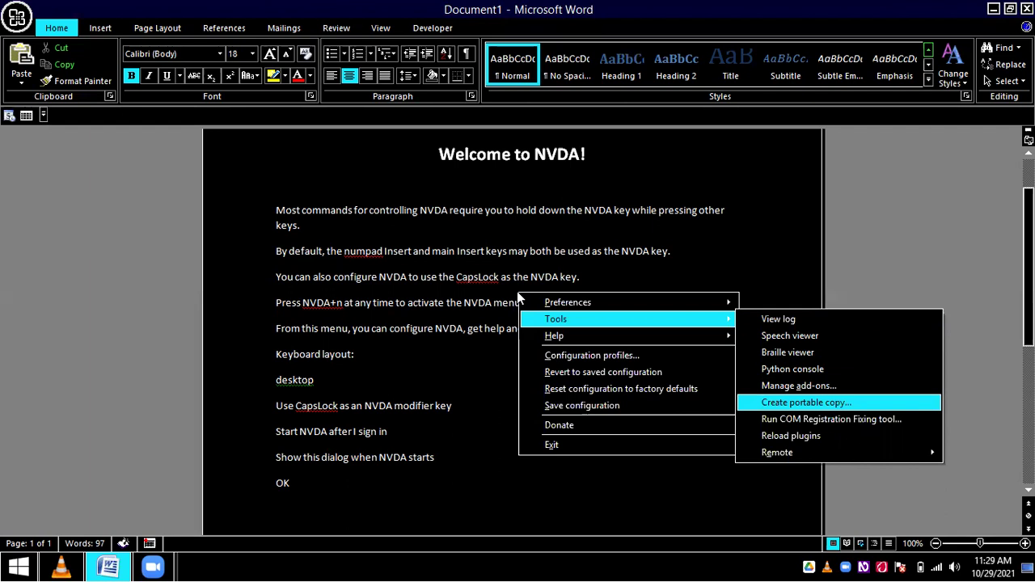
key("Return")
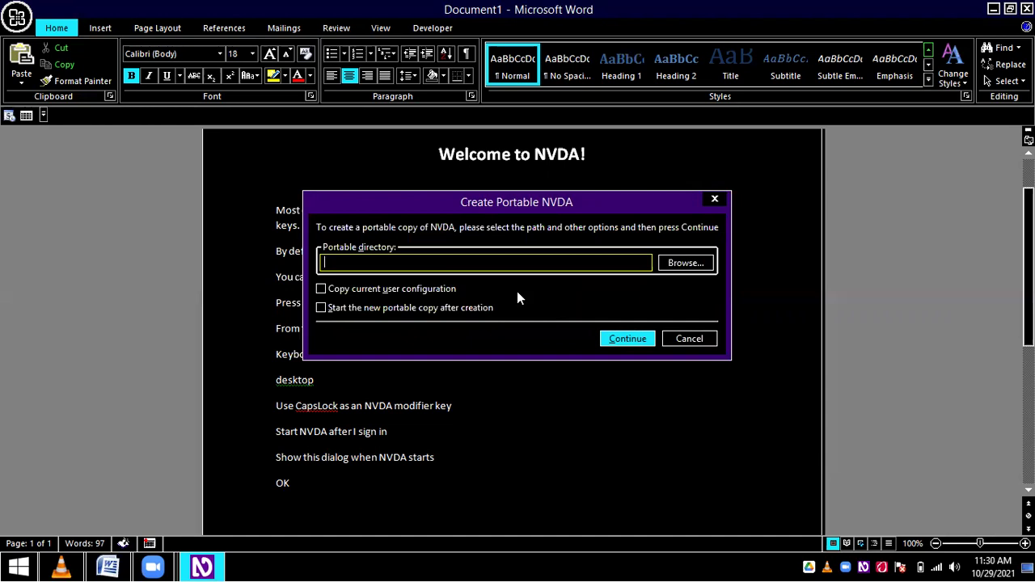
key("Tab")
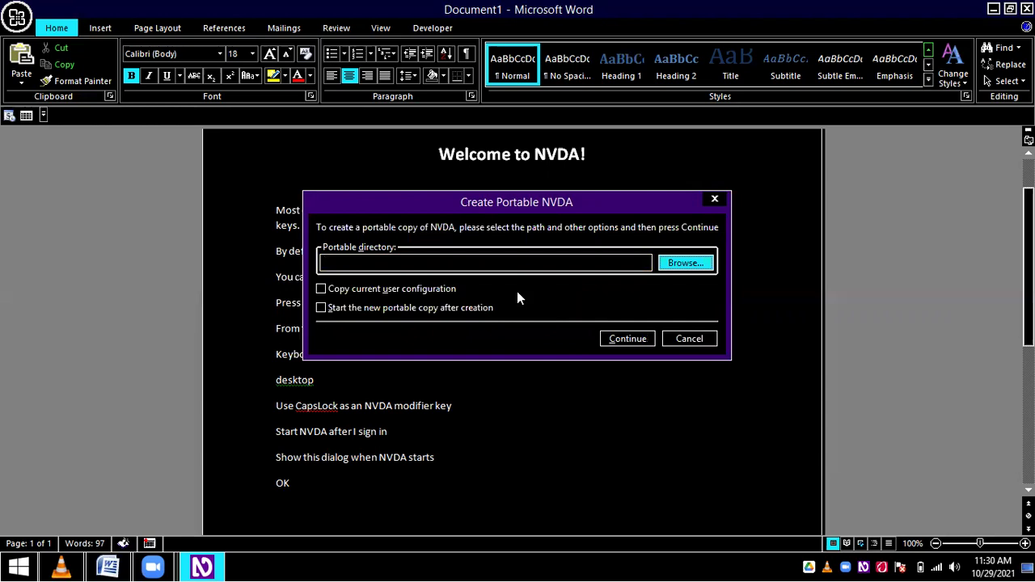
key("Return")
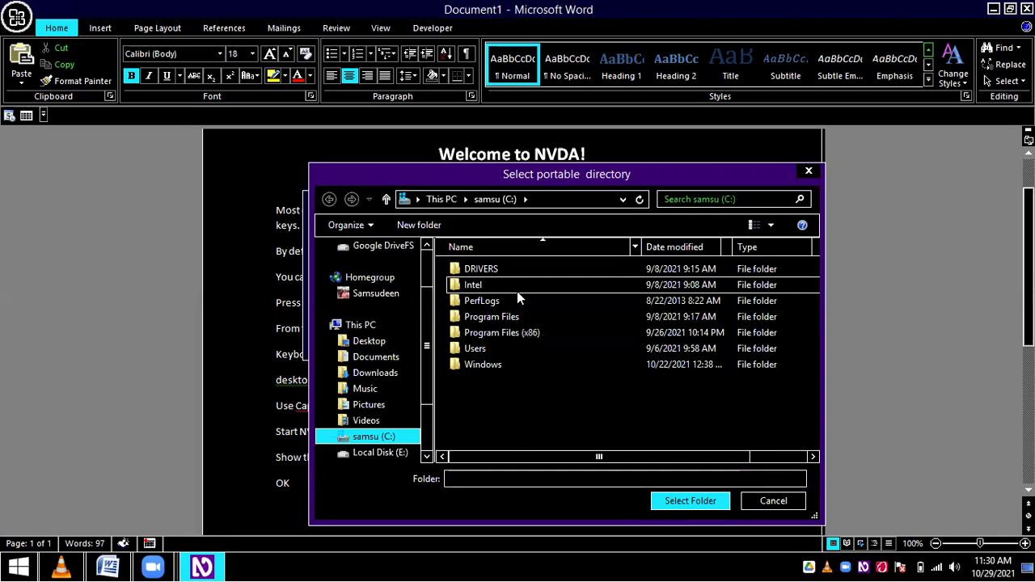
key("shift+Tab")
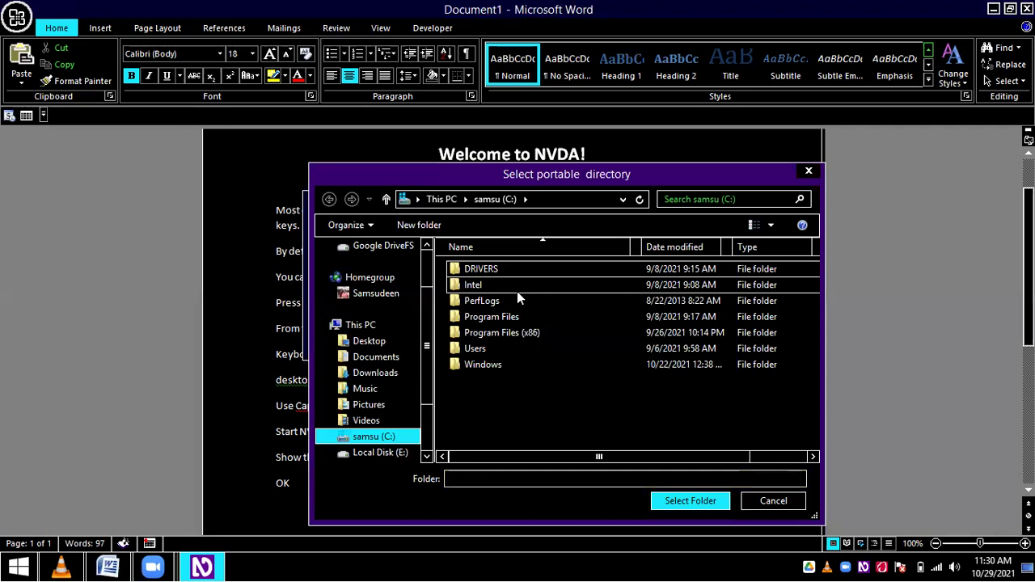
key("Escape")
key("Escape")
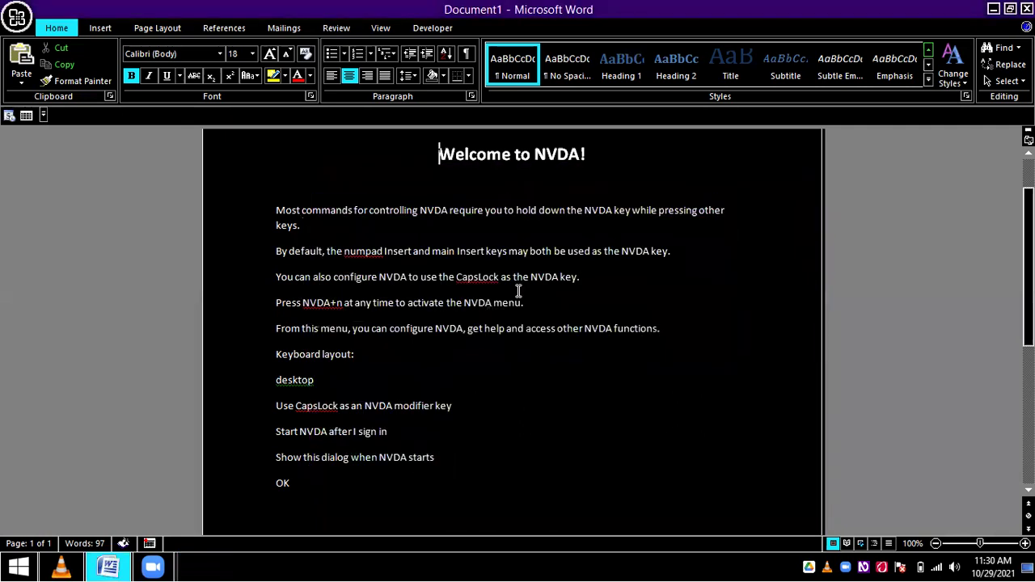
Step: Create a folder named "NVDA portable" on Local Disk (F:) in File Explorer, and close the window
key("super+r")
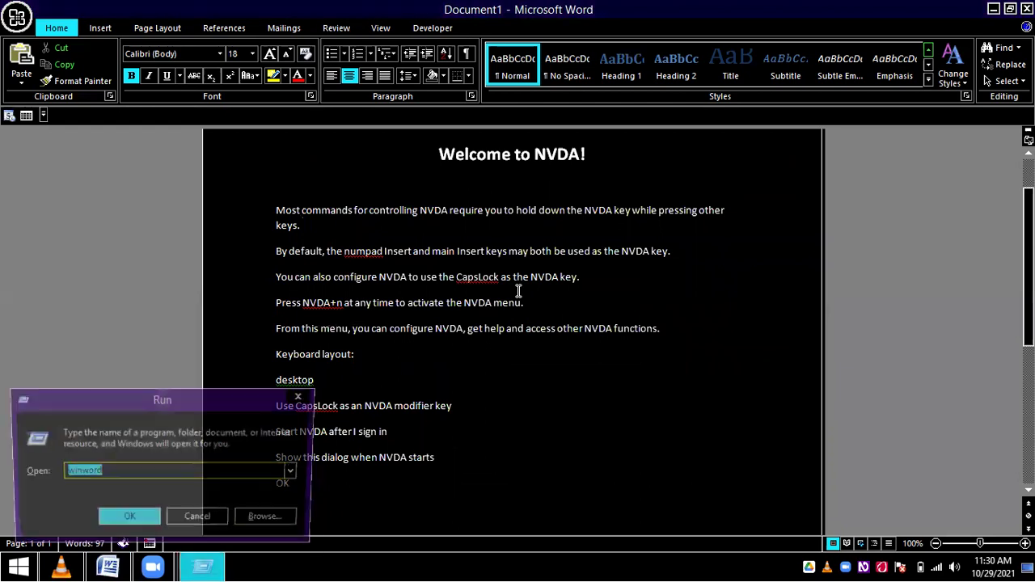
type("f:")
key("Return")
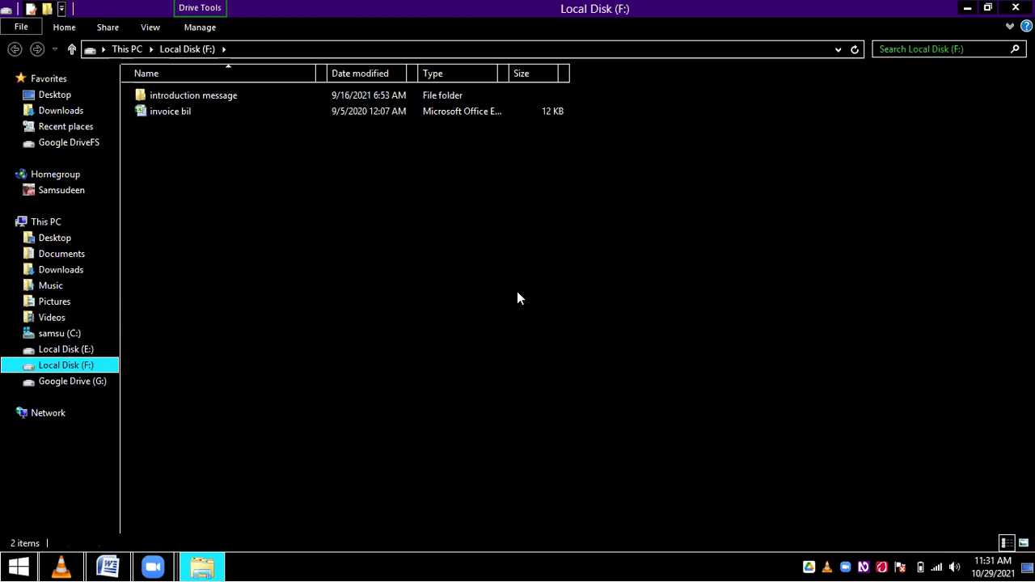
key("ctrl+shift+n")
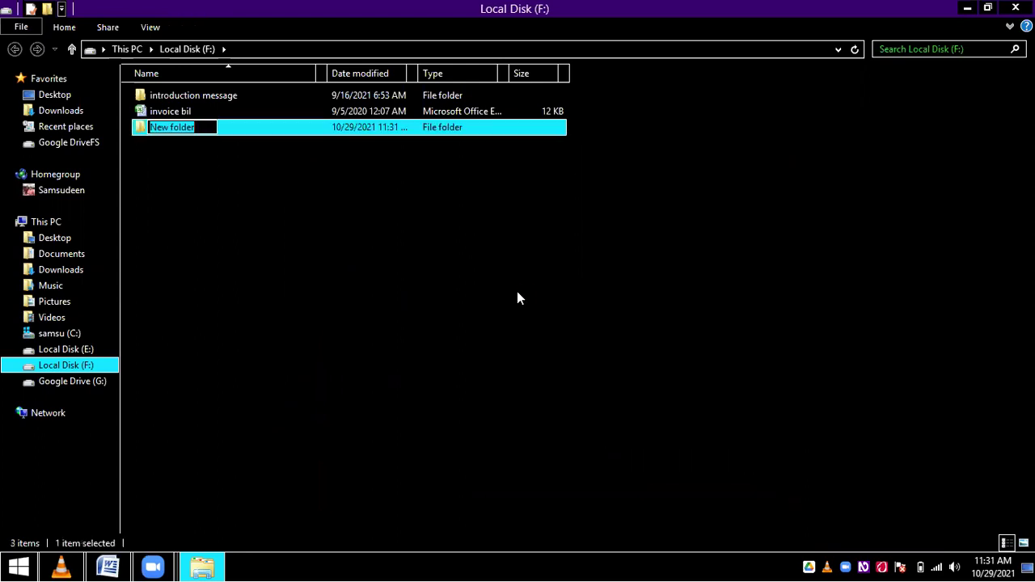
type("NVDA portable")
key("Return")
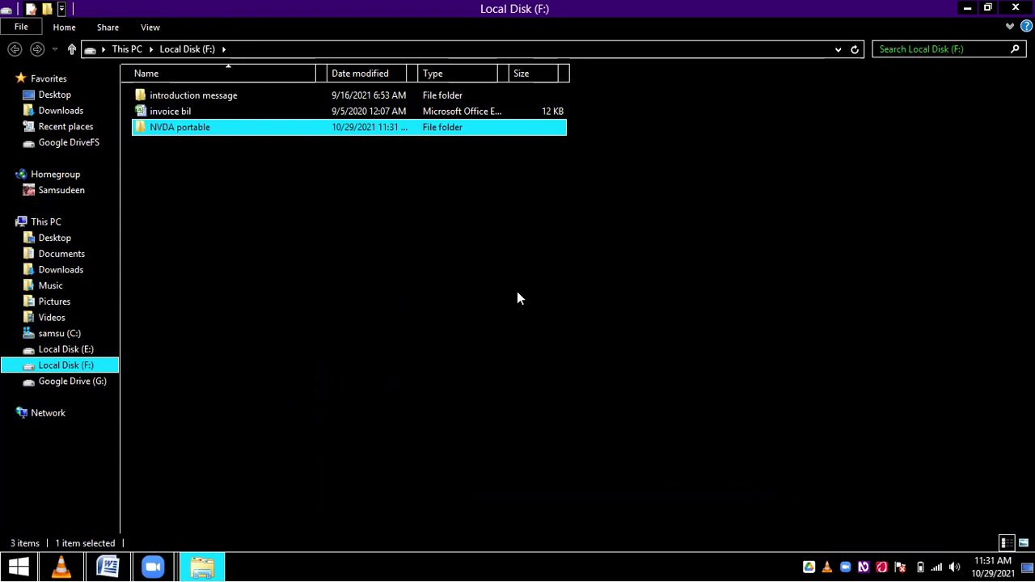
key("alt+F4")
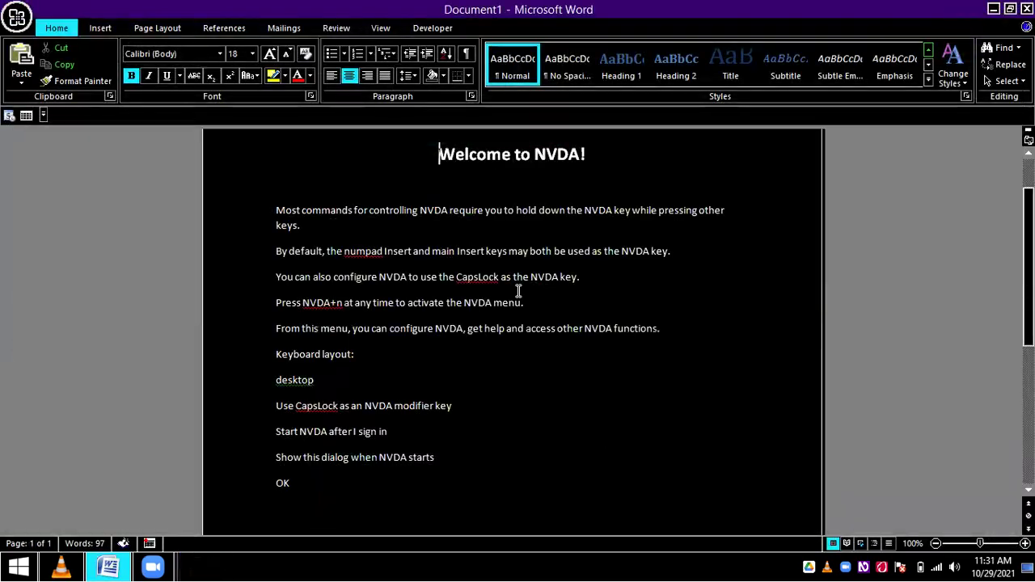
Step: Open NVDA's Create Portable NVDA dialog
key("Insert+n")
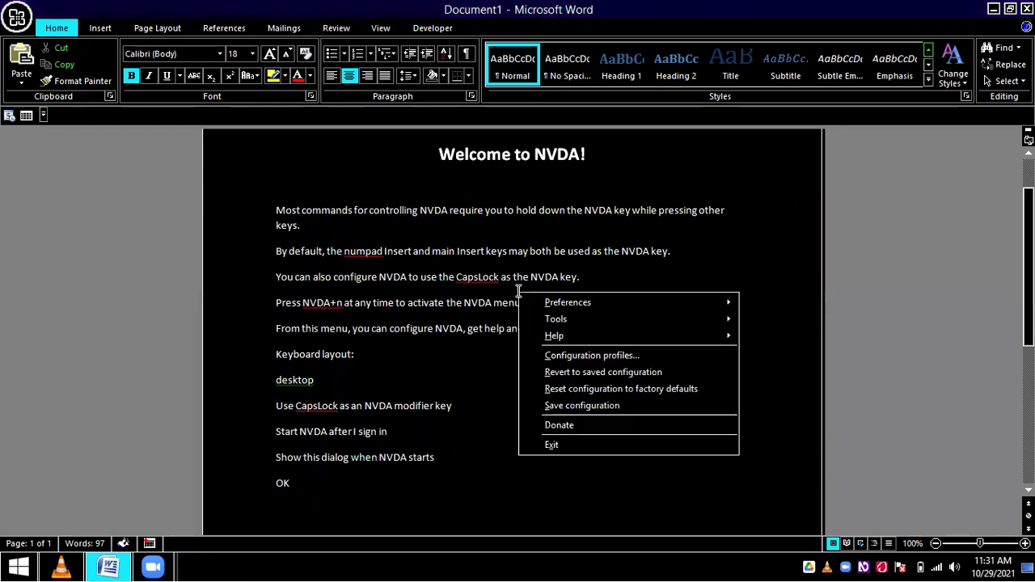
key("Down")
key("Down")
key("Right")
key("Down")
key("Down")
key("Down")
key("Down")
key("Down")
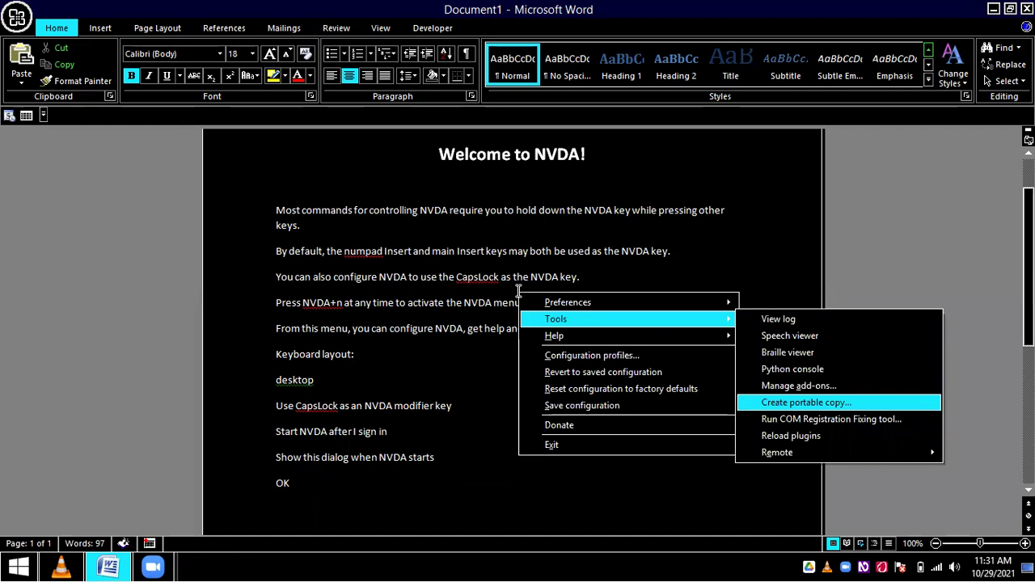
key("Return")
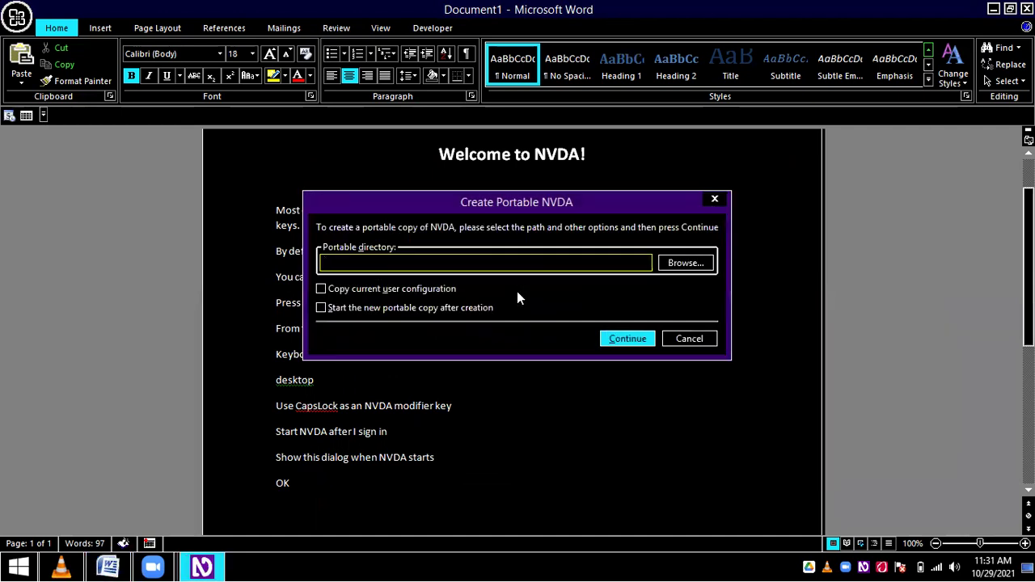
Step: Set the portable directory to the "NVDA portable" folder on Local Disk (F:) by browsing to it
key("Tab")
key("Return")
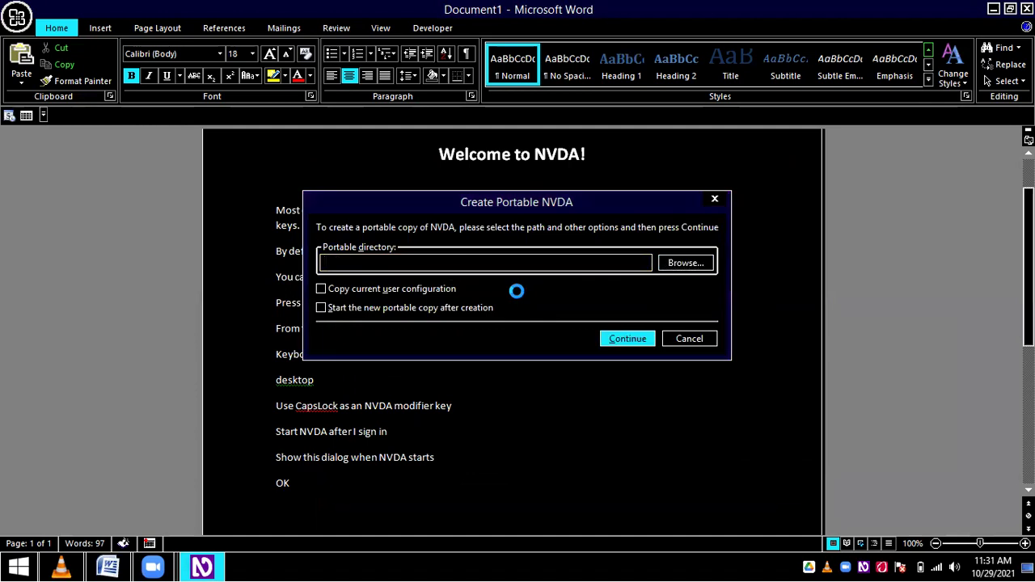
key("shift+Tab")
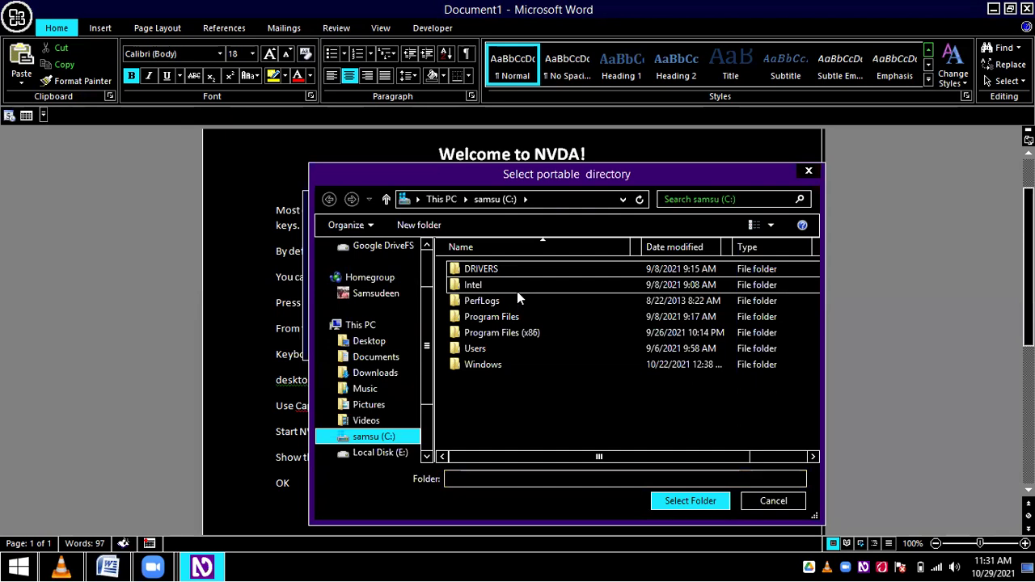
key("alt+Up")
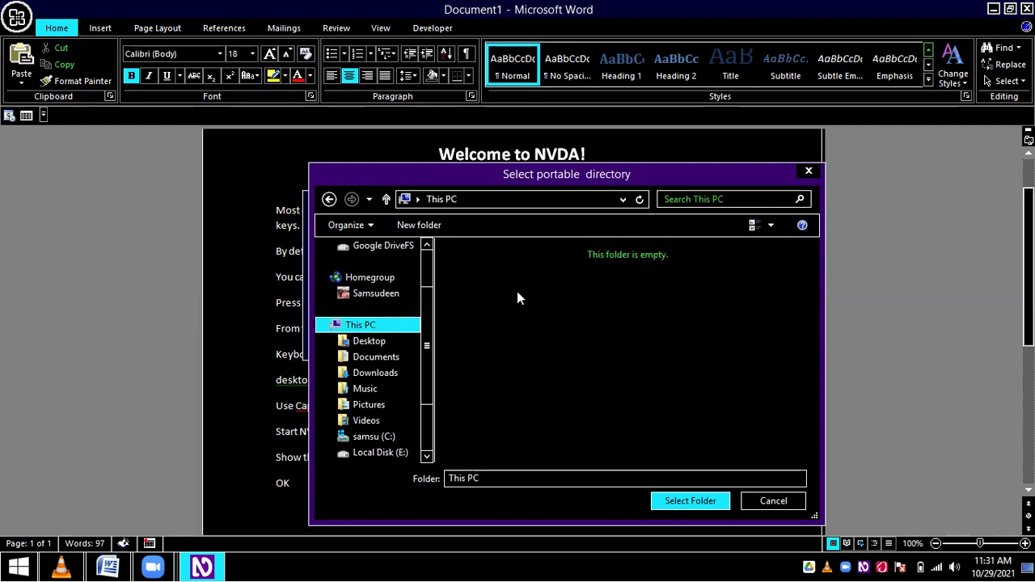
key("Down")
key("Down")
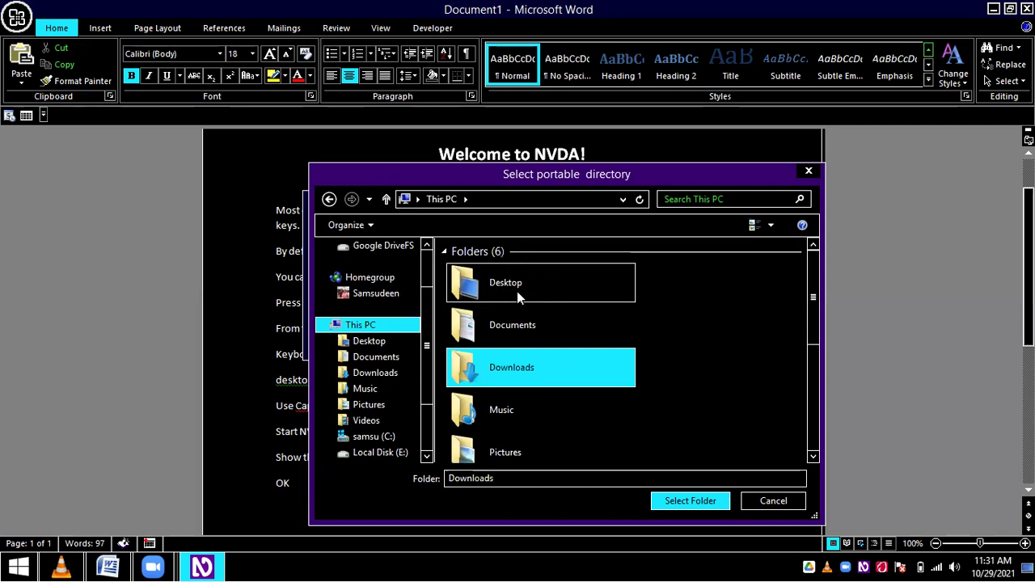
key("Down")
key("Down")
key("Down")
key("Down")
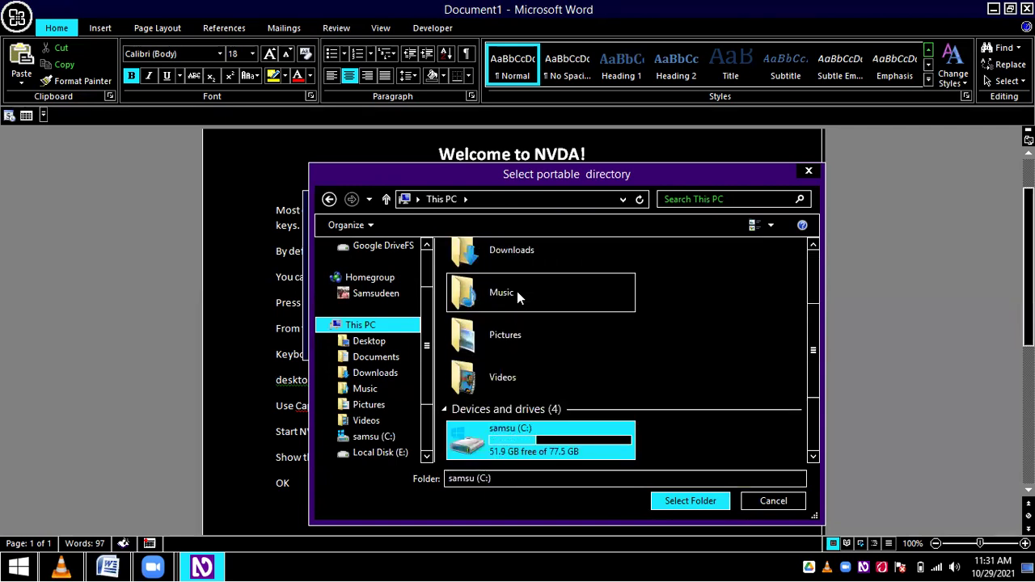
key("Down")
key("Down")
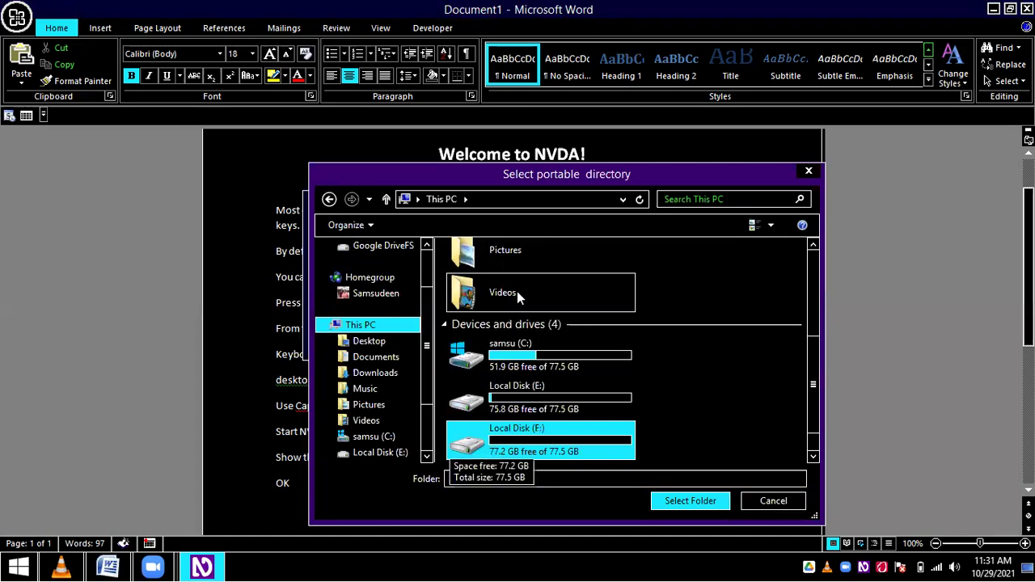
key("Return")
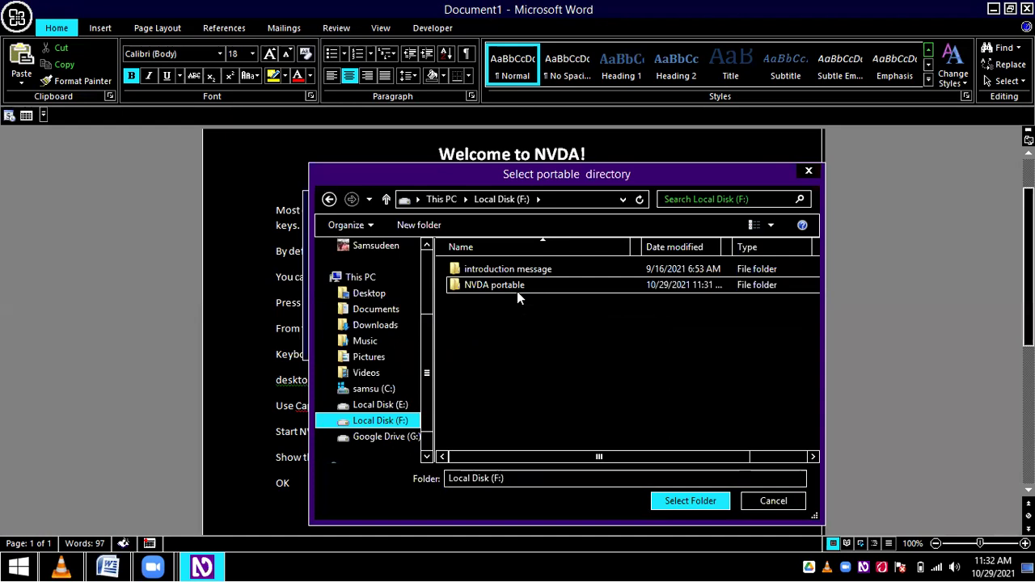
left_click(518, 293)
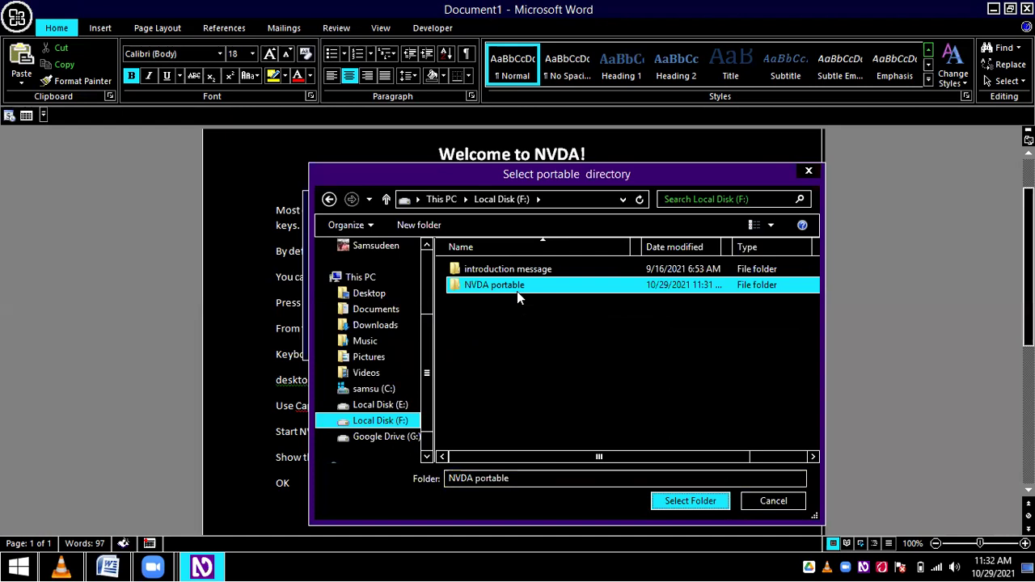
key("Return")
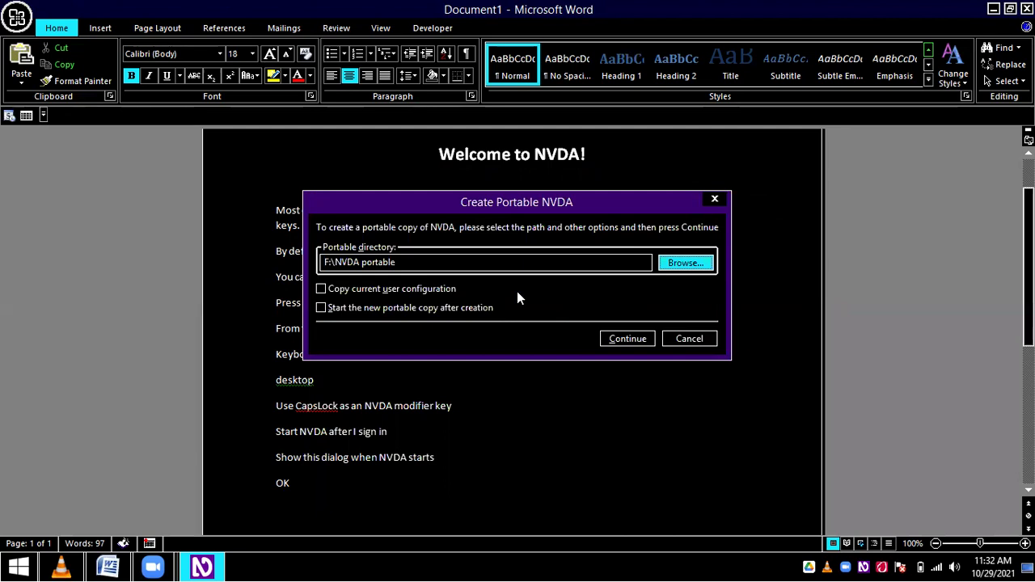
Step: Enable copying the current user configuration, create the portable copy without starting it after creation, and dismiss the closing message
key("Tab")
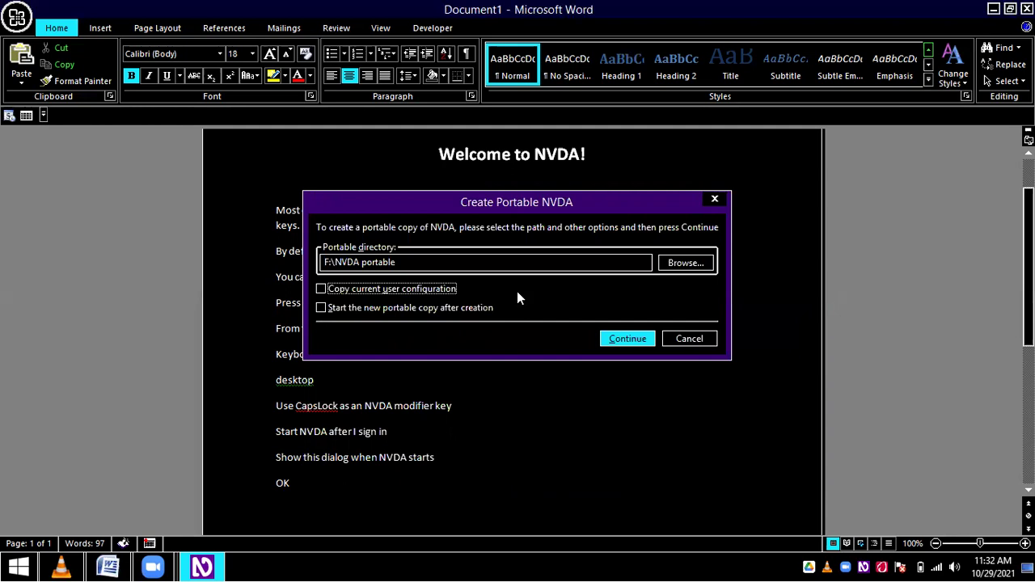
key("space")
key("Tab")
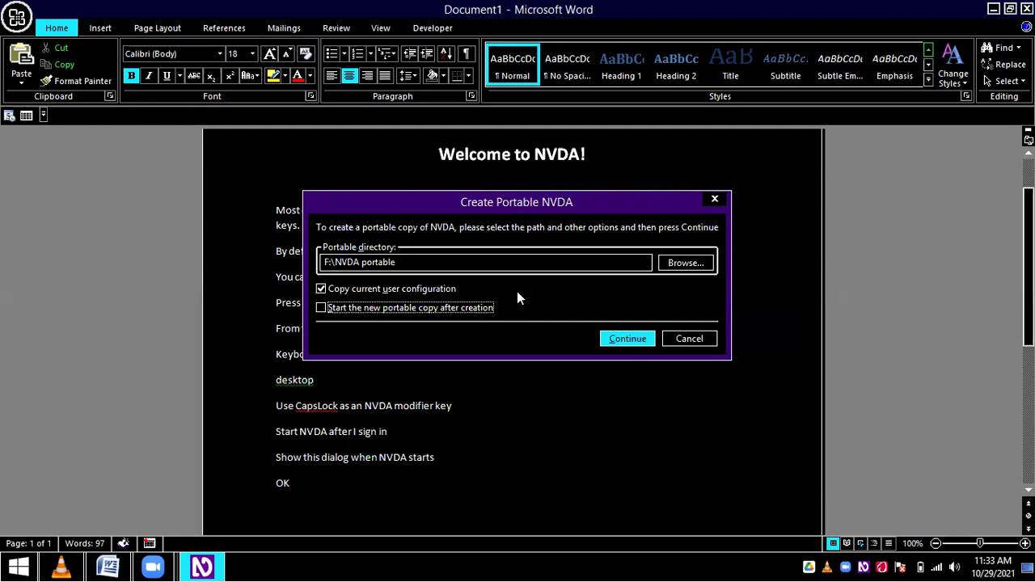
key("Tab")
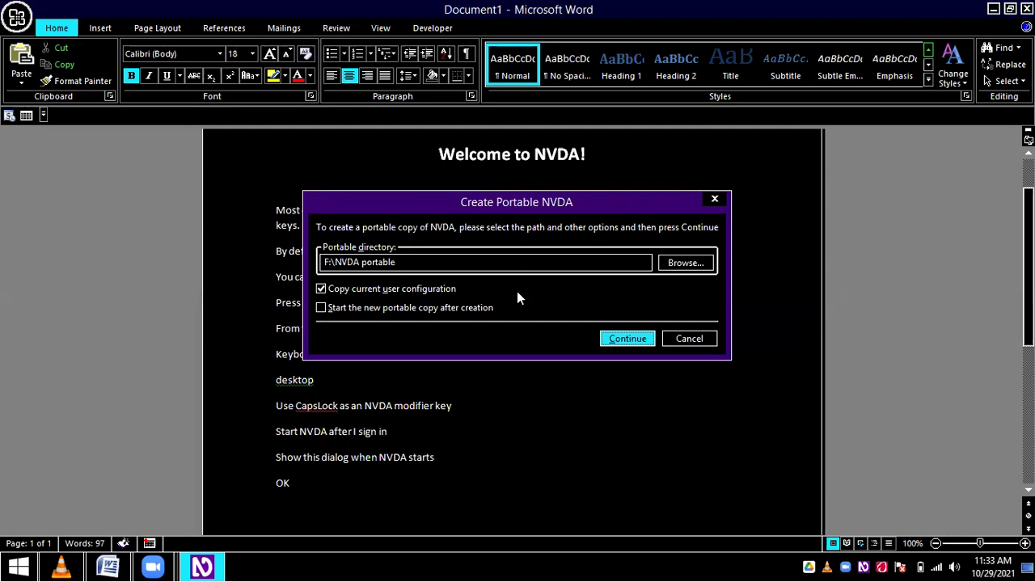
key("Return")
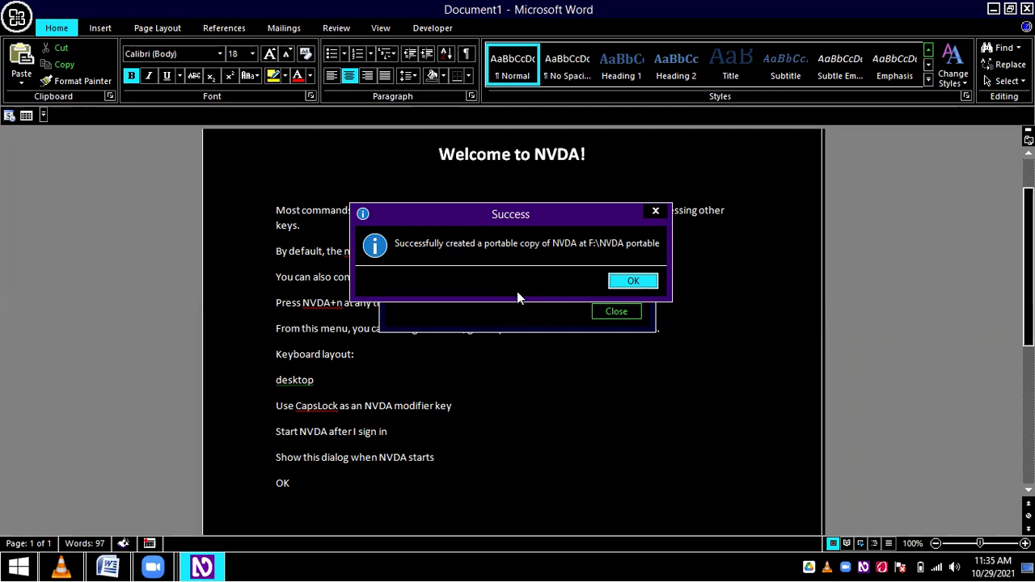
key("Return")
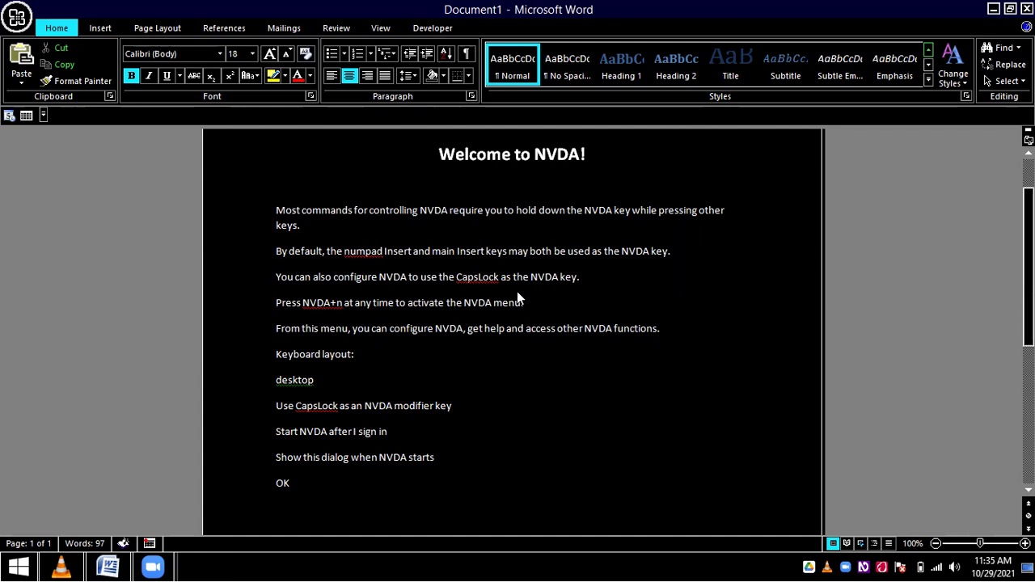
Step: Open the "NVDA portable" folder on drive F: in File Explorer and launch the nvda application from it
key("super+r")
type("f:")
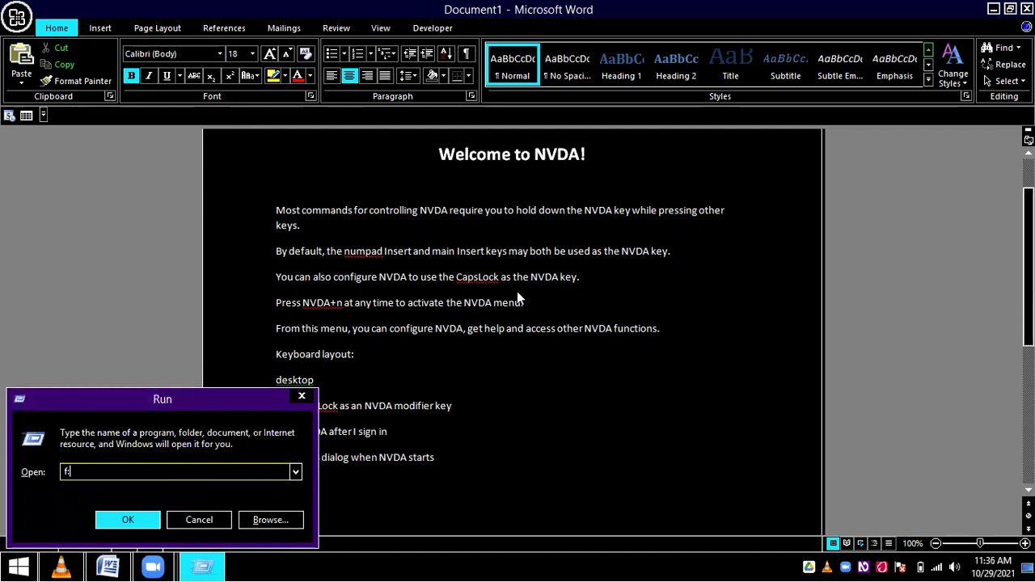
key("Return")
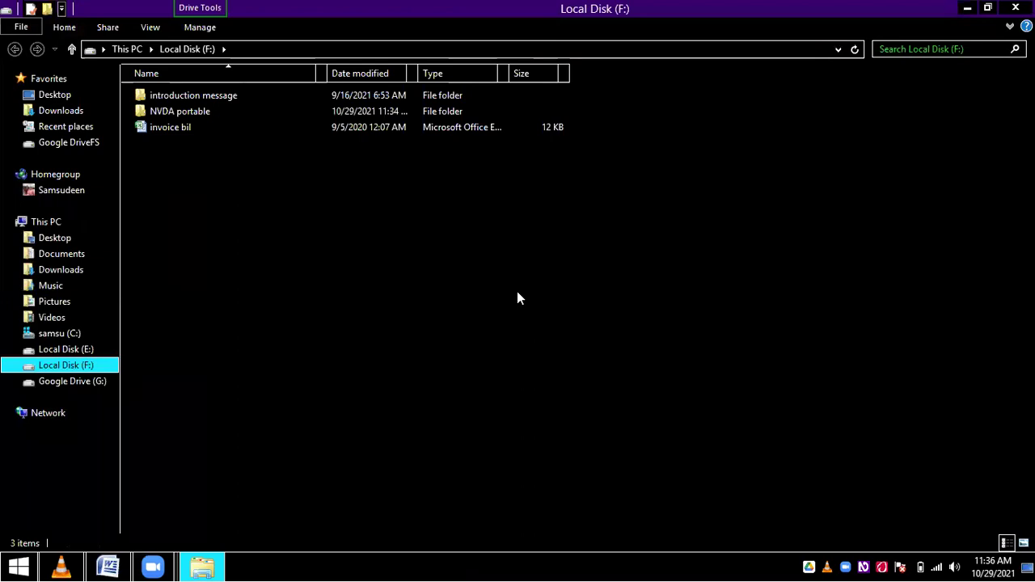
key("n")
key("Return")
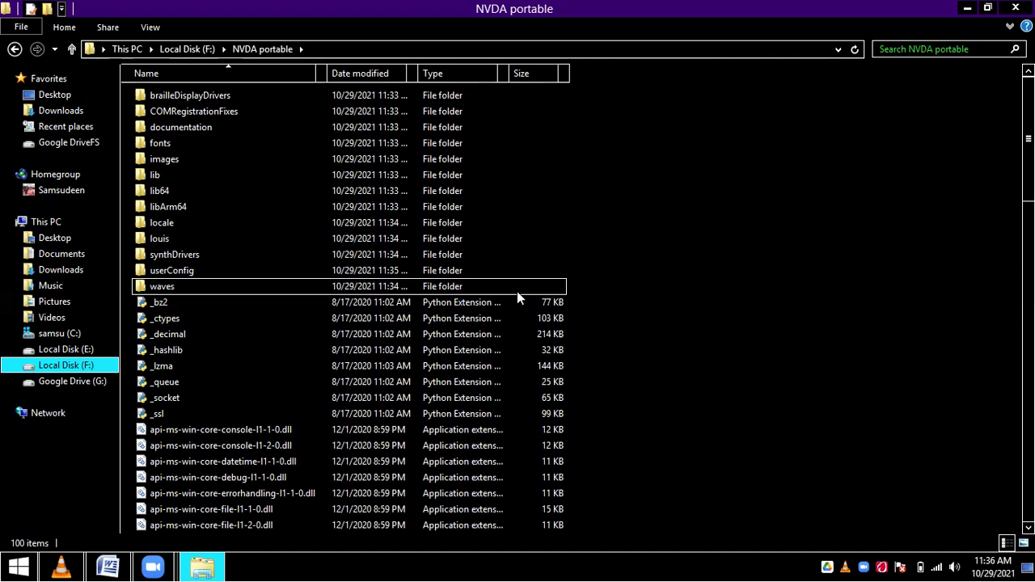
type("n")
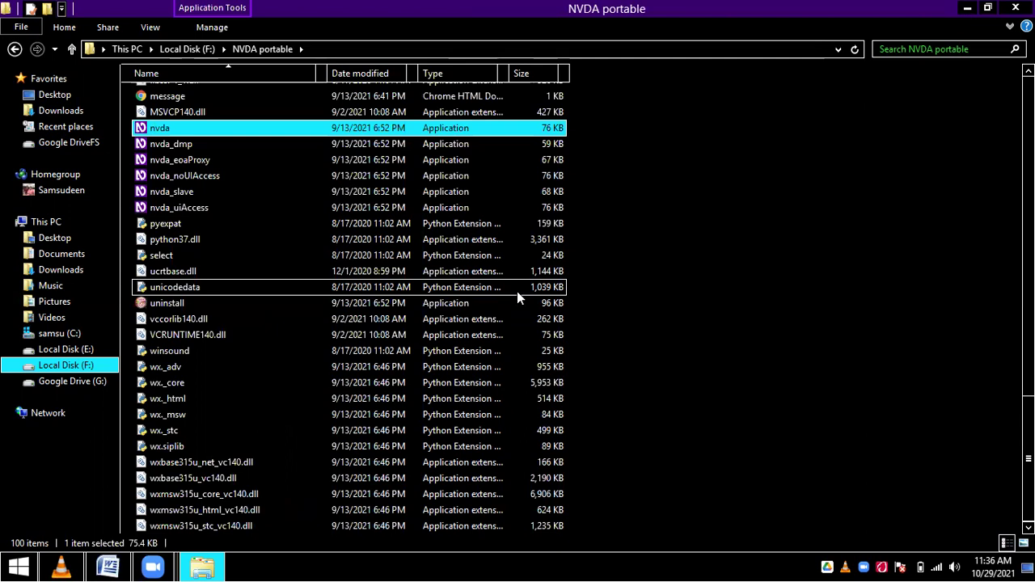
key("Return")
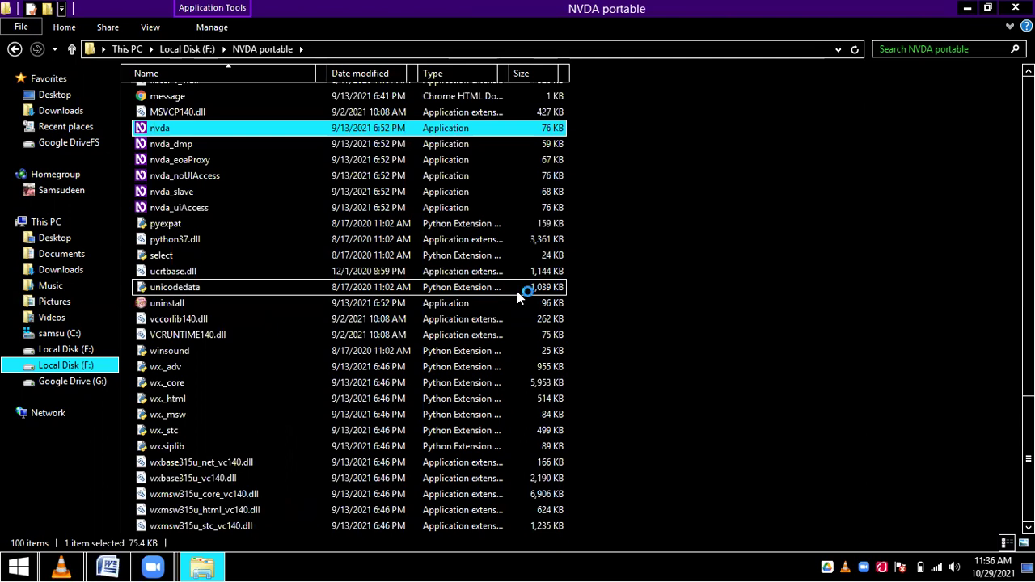